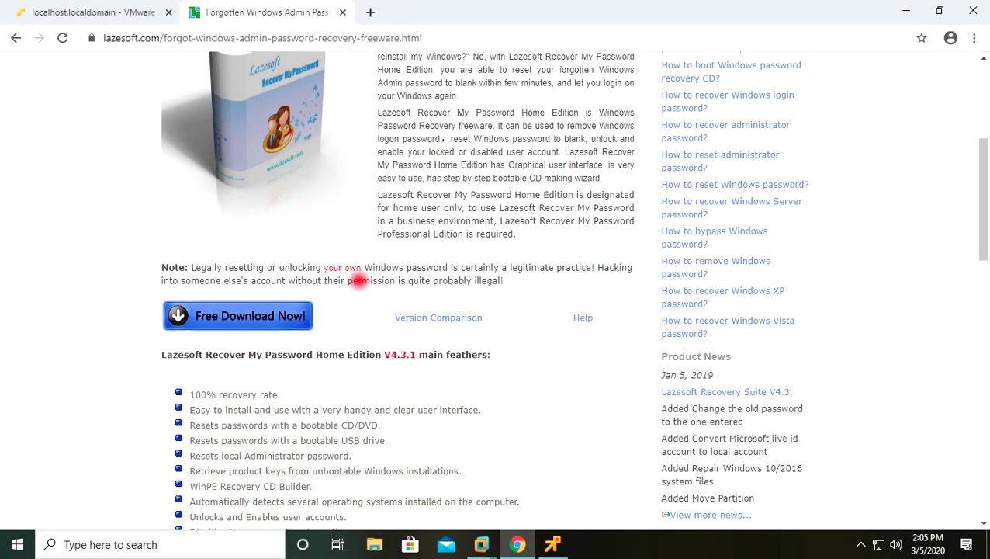
Step: Download Lazesoft Recover My Password Home Edition from its CNET download page
scroll(381, 281, "down", 5)
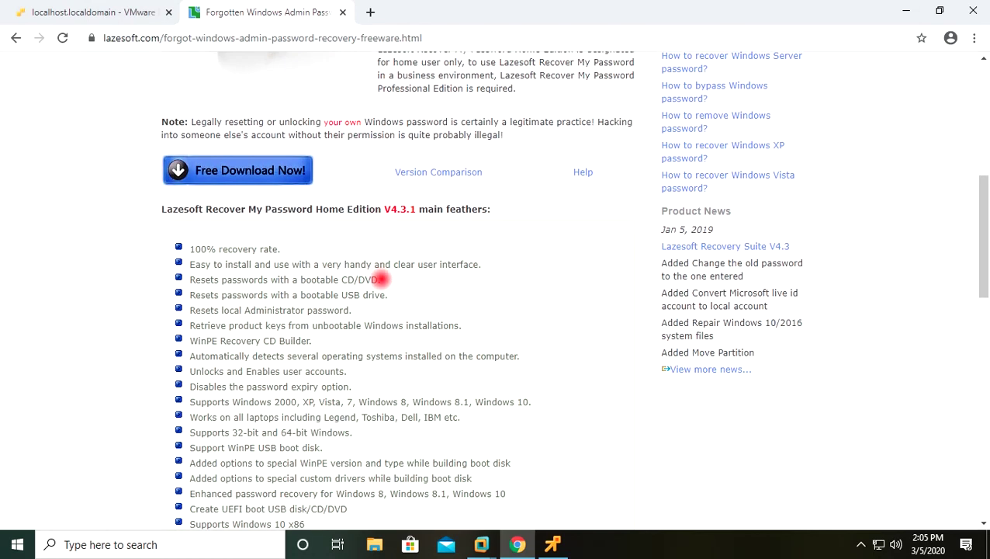
scroll(381, 281, "down", 1)
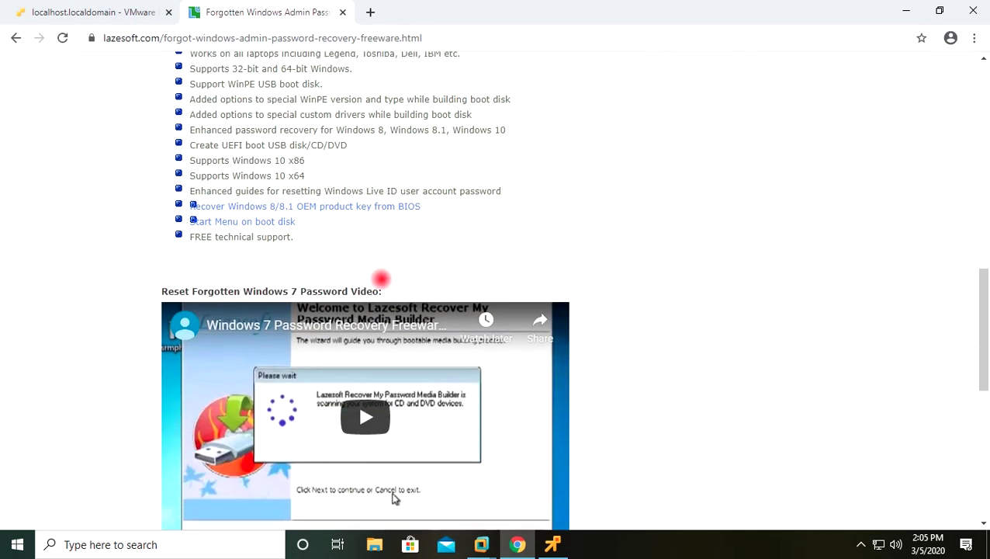
scroll(381, 278, "up", 3)
left_click(249, 98)
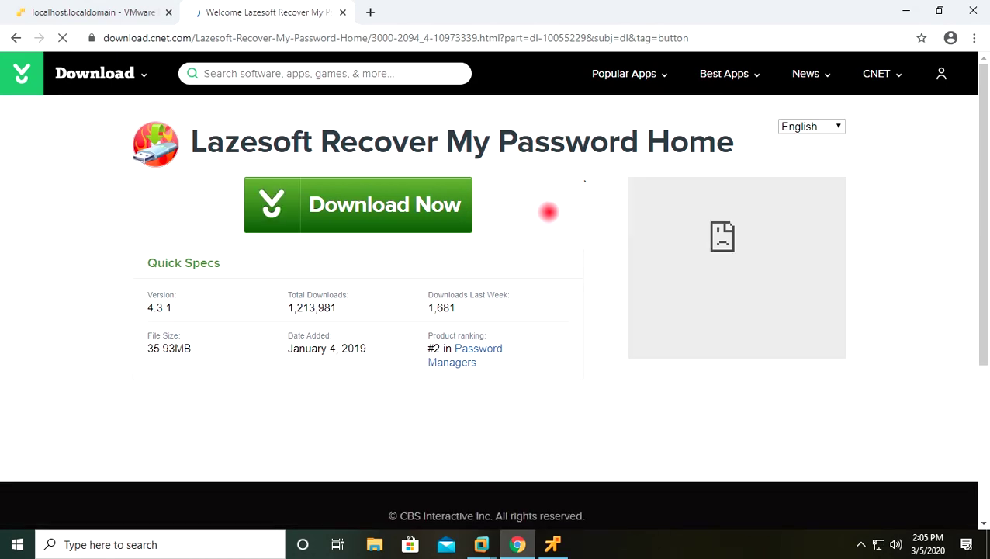
left_click(395, 192)
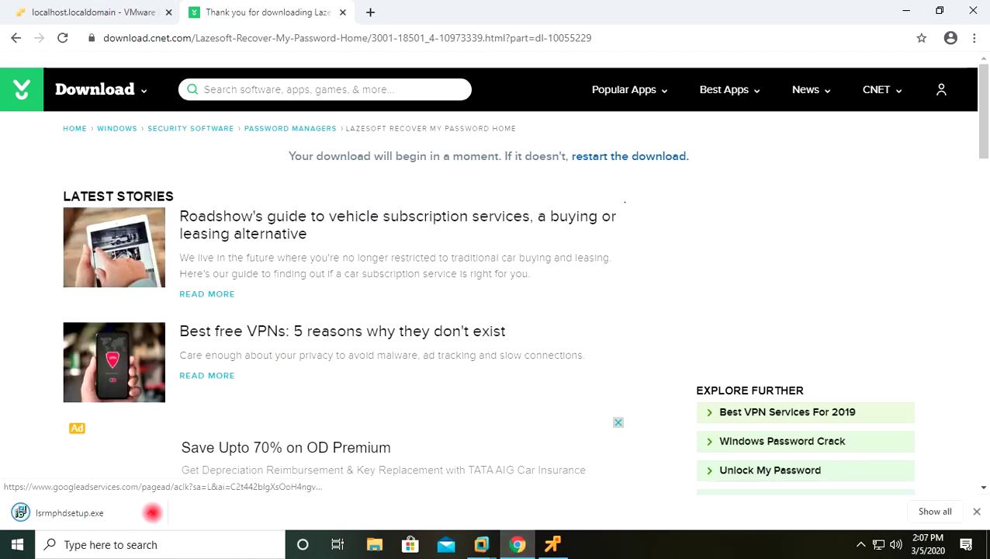
Step: Show the downloaded installer in its folder and run lsrmphdsetup
left_click(151, 509)
left_click(177, 462)
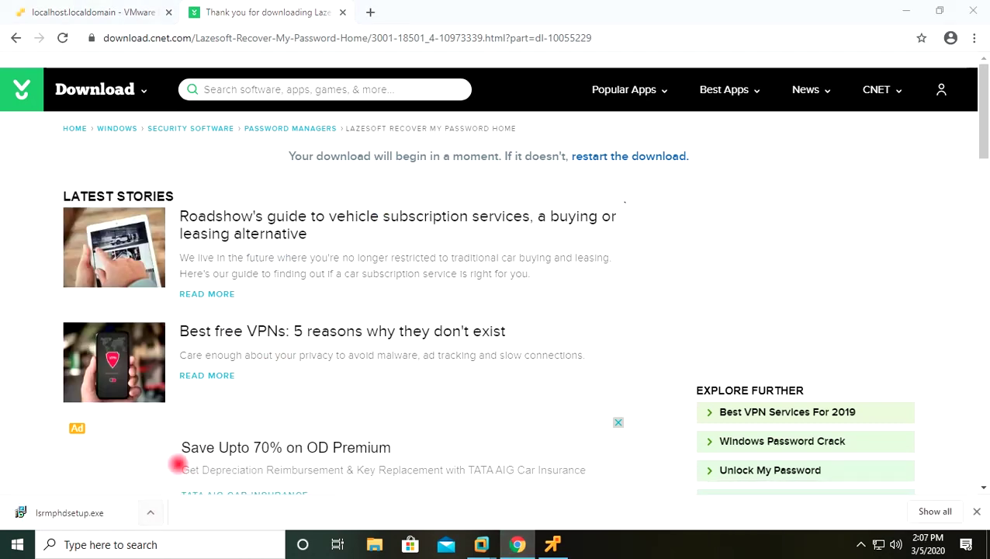
double_click(186, 110)
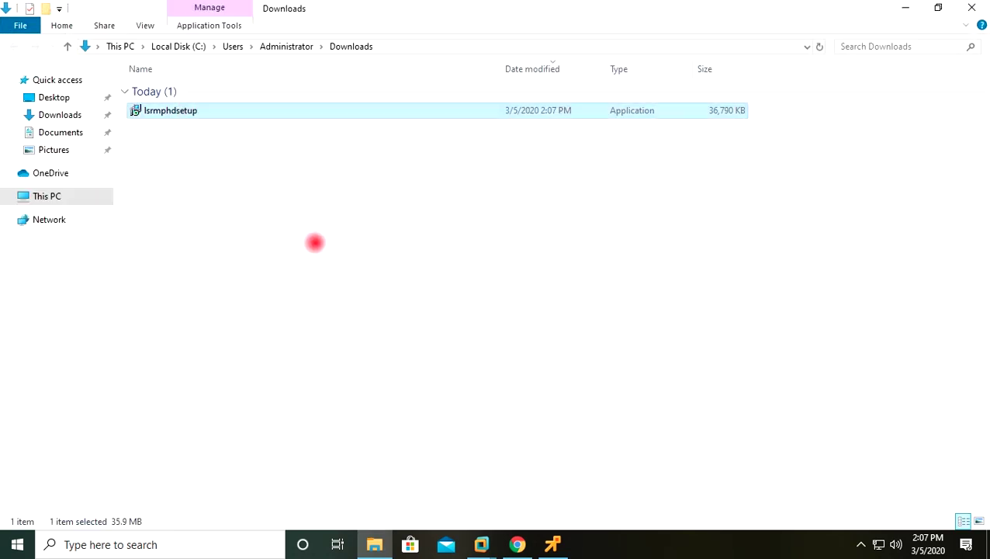
Step: Accept the license agreement, install Lazesoft Recover My Password with the default destination and Start Menu folder, and finish the setup
left_click(349, 342)
left_click(576, 388)
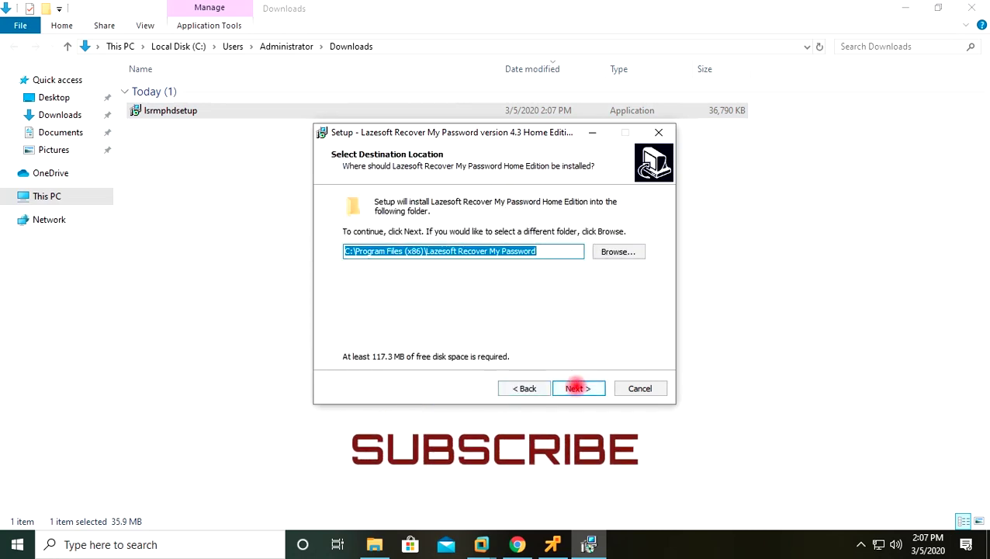
left_click(578, 388)
left_click(578, 388)
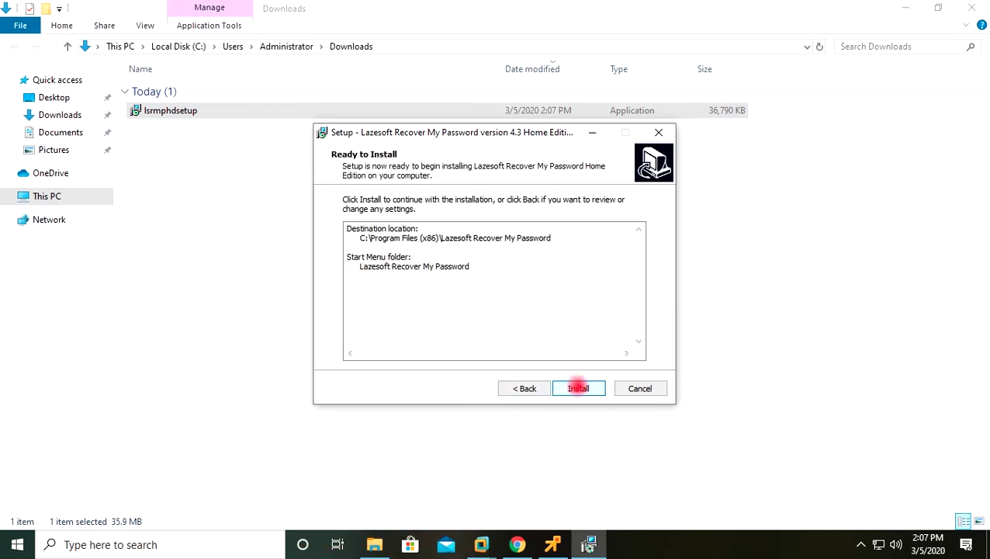
left_click(578, 388)
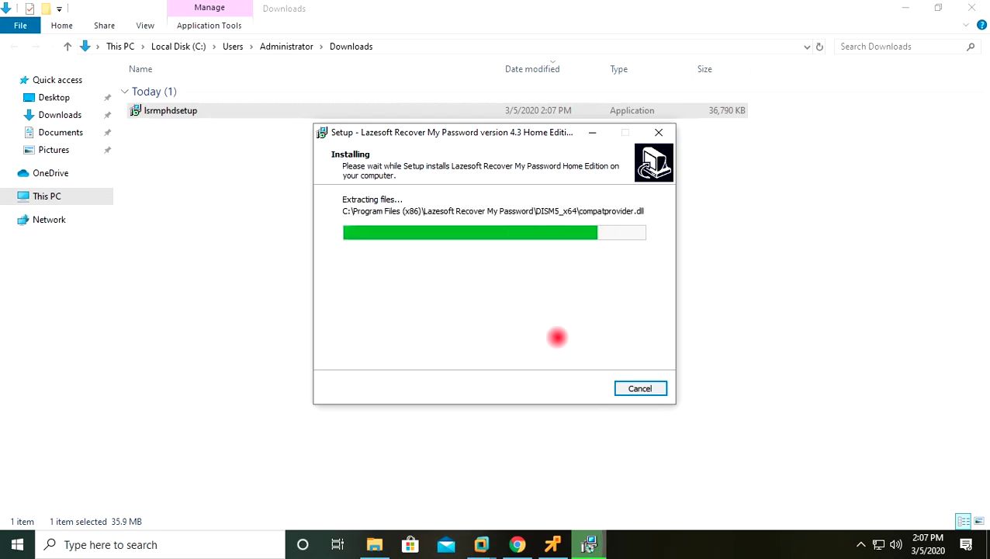
left_click(504, 274)
left_click(561, 388)
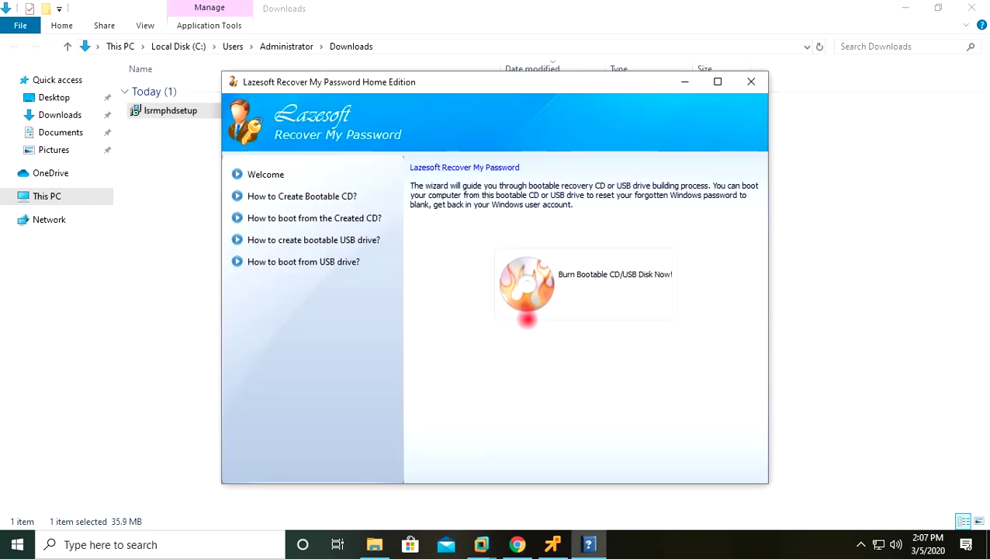
Step: Start the bootable media builder for the same Windows version as this computer and set an ISO image output named lsboot on the Desktop
left_click(556, 274)
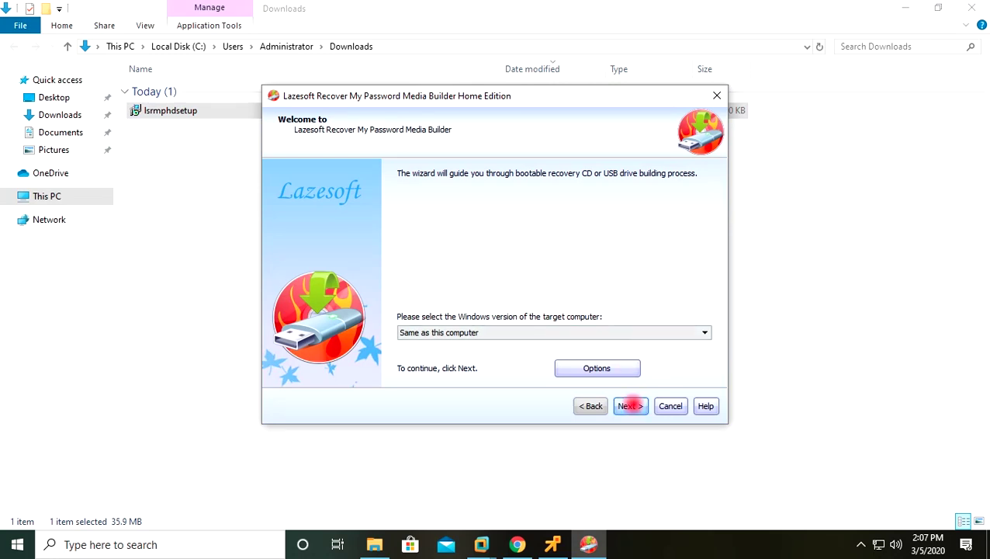
left_click(631, 405)
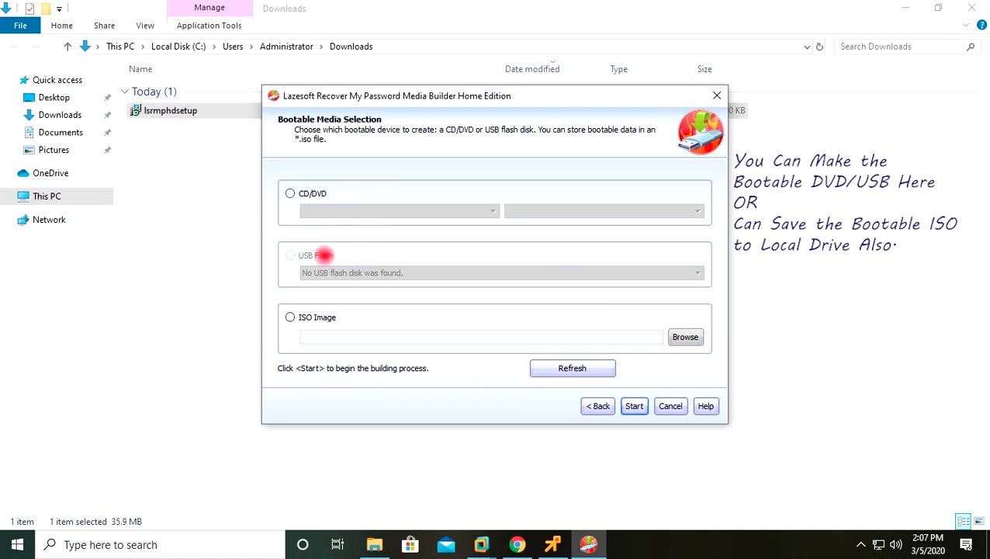
left_click(318, 316)
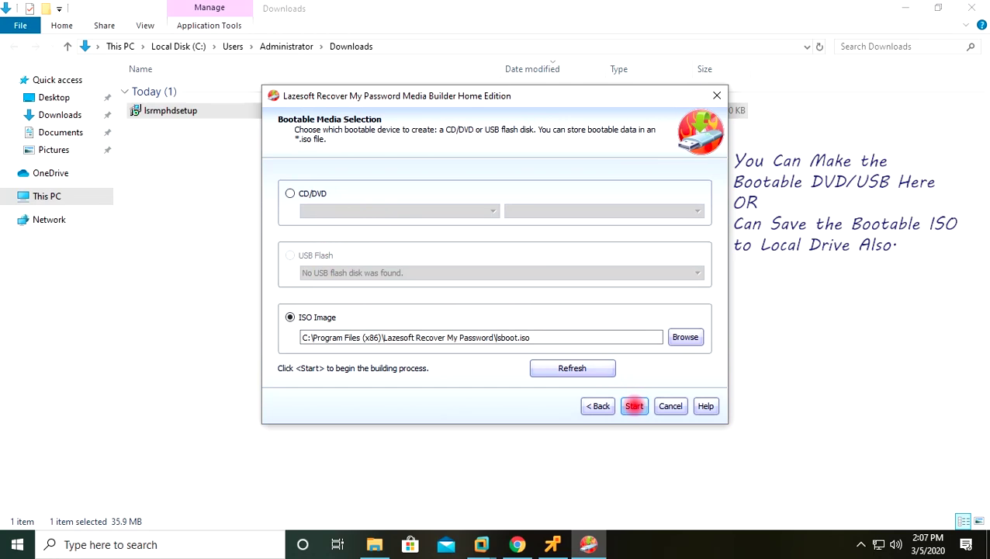
left_click(682, 336)
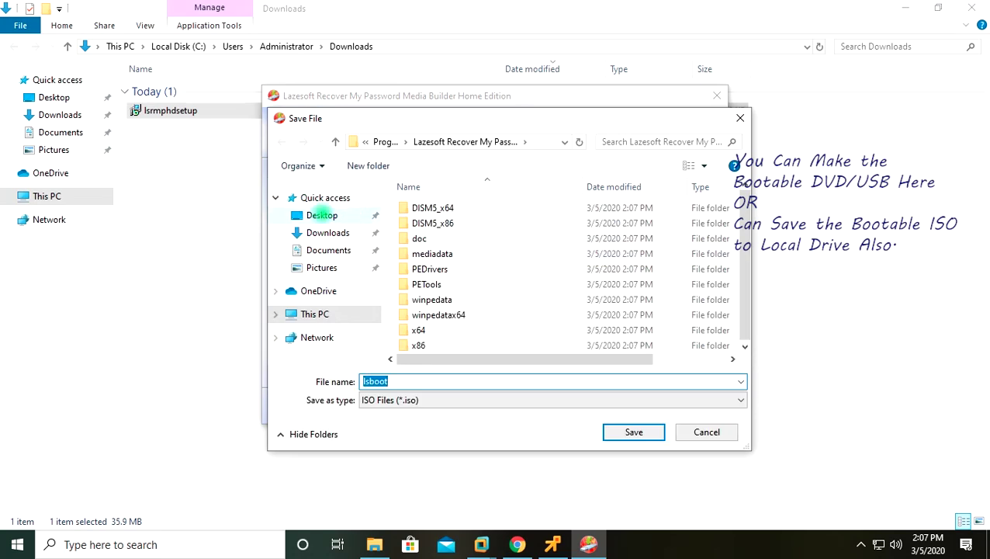
left_click(324, 215)
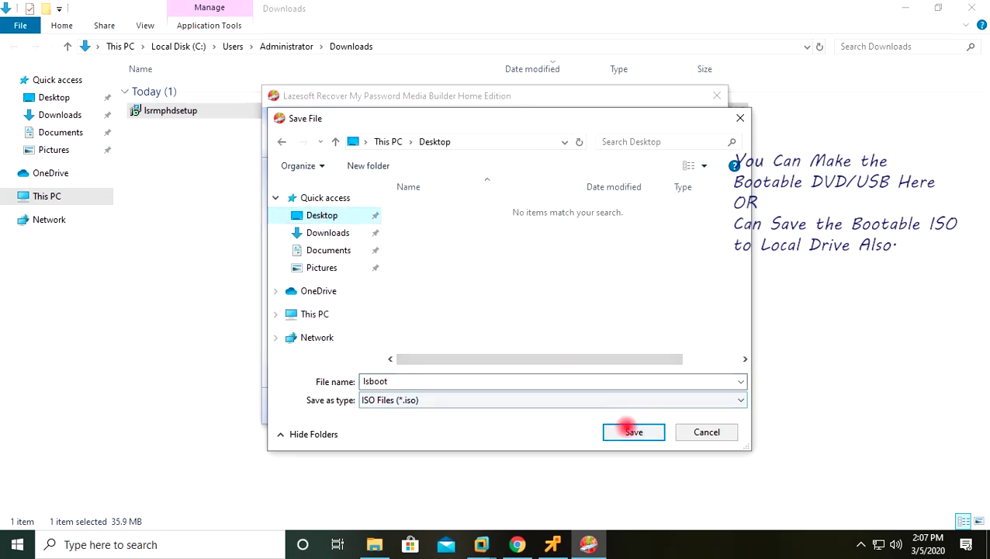
left_click(632, 431)
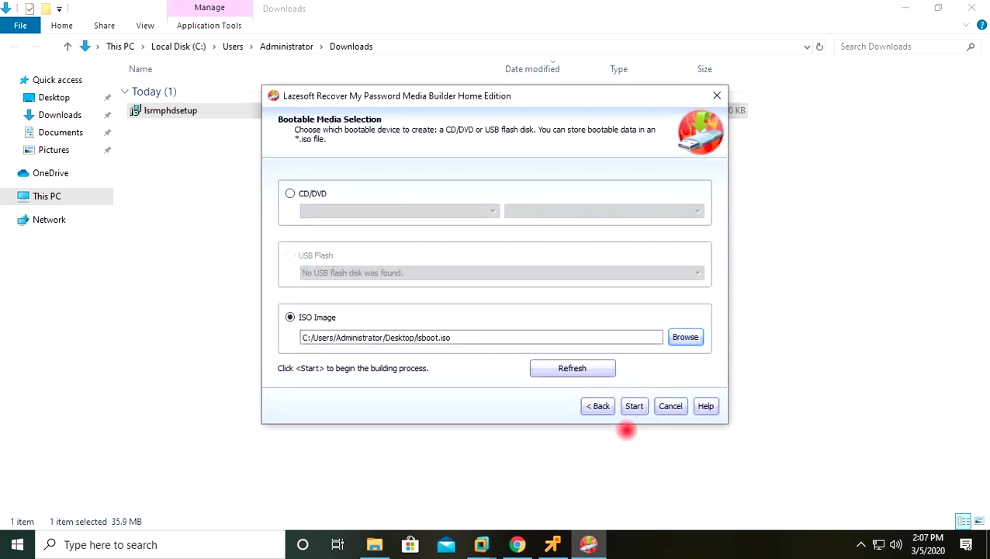
Step: Build the ISO image, then close the media builder and the Lazesoft Recover My Password window
left_click(634, 406)
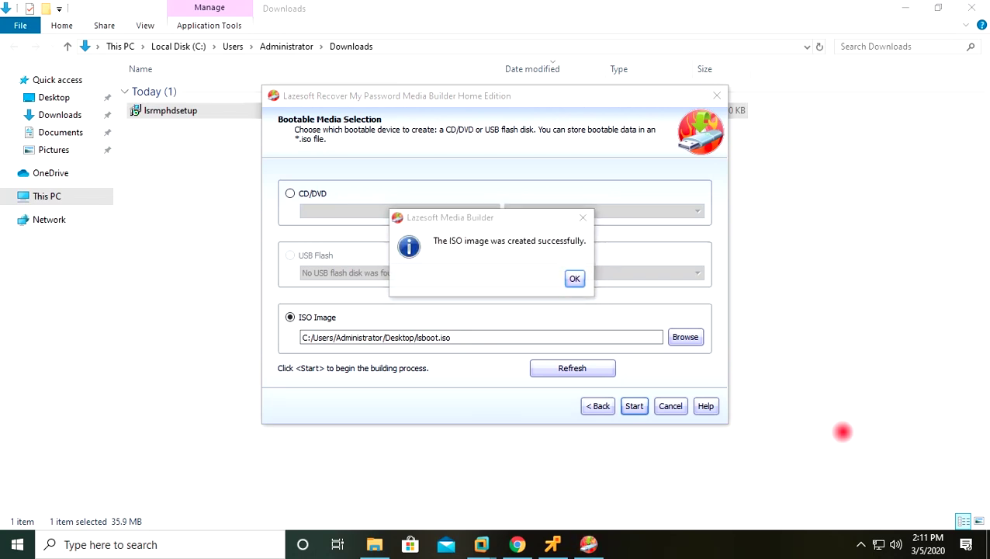
left_click(572, 277)
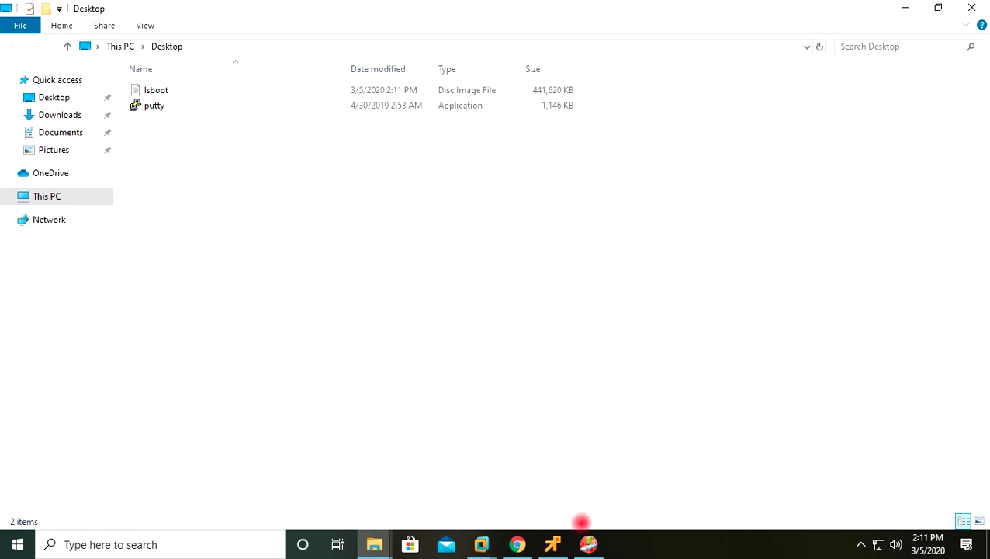
mouse_move(589, 543)
left_click(586, 489)
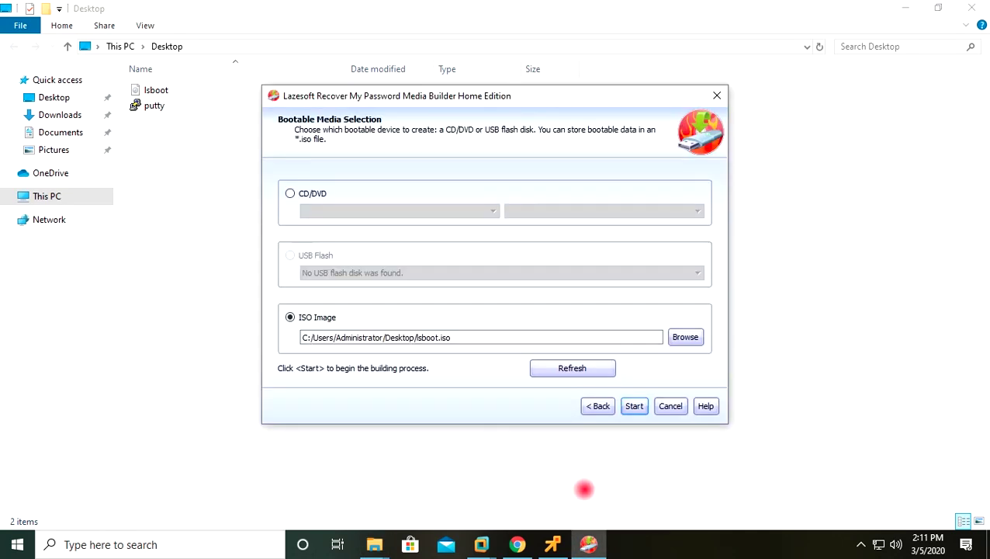
left_click(716, 95)
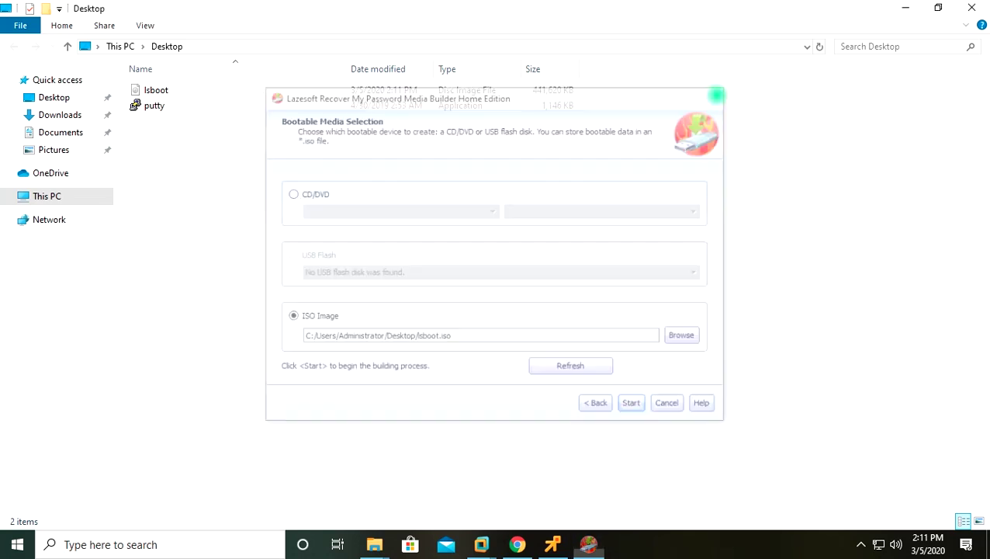
left_click(750, 81)
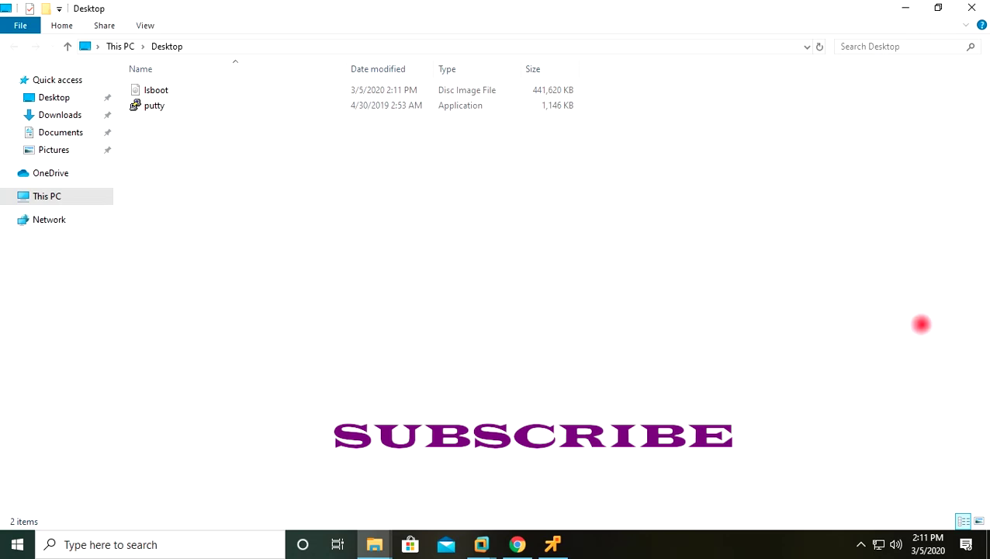
Step: Show the desktop and switch to the WIN-10 virtual machine's sign-in screen in VMware Remote Console
left_click(986, 543)
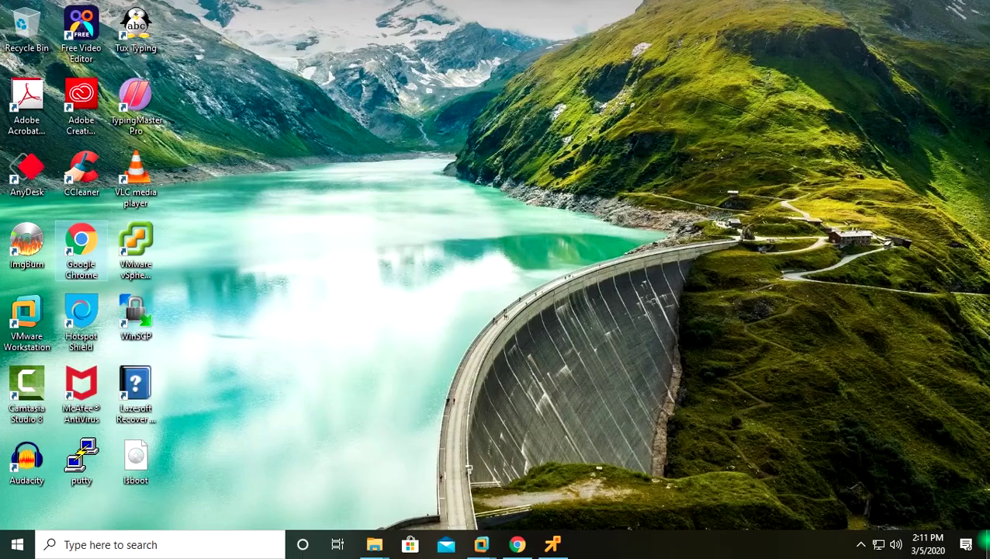
left_click(261, 160)
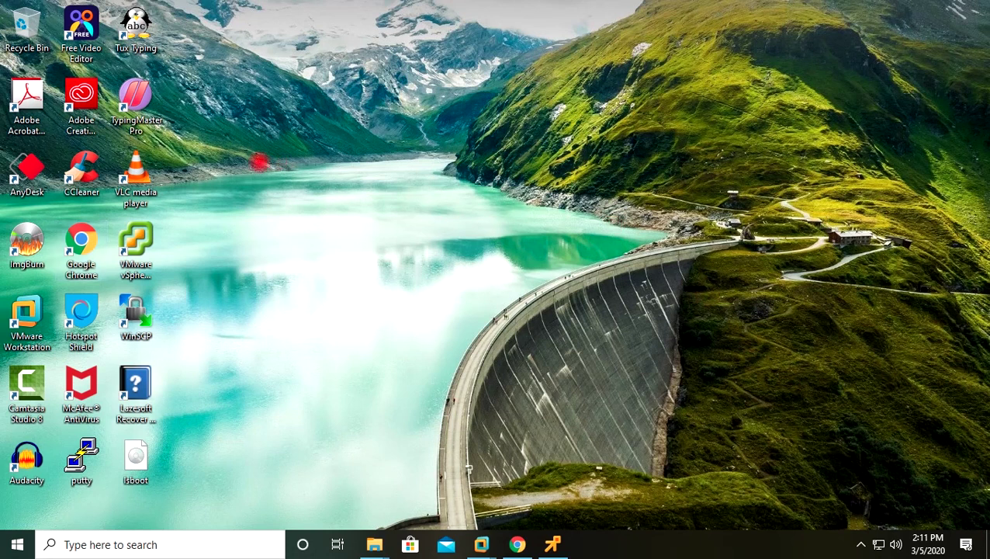
mouse_move(481, 544)
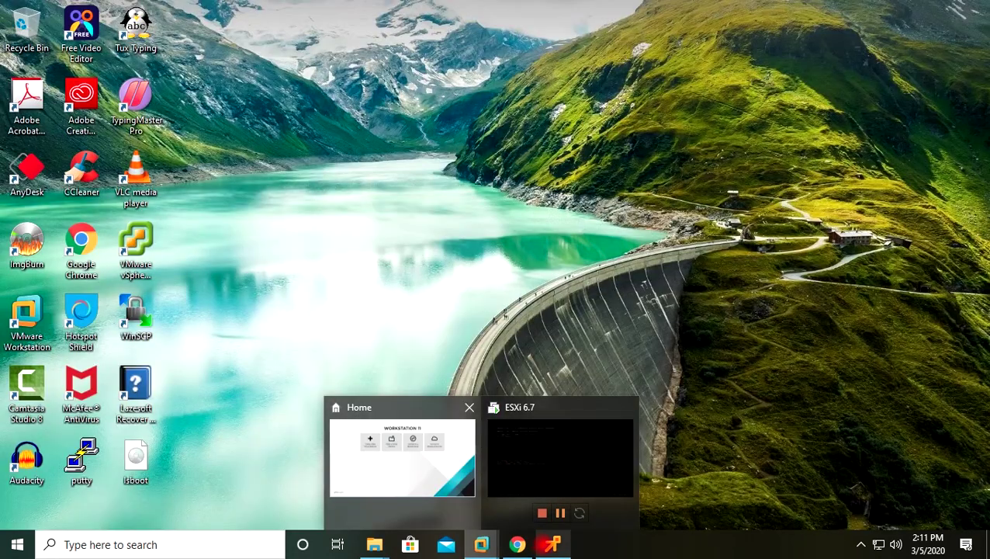
left_click(553, 544)
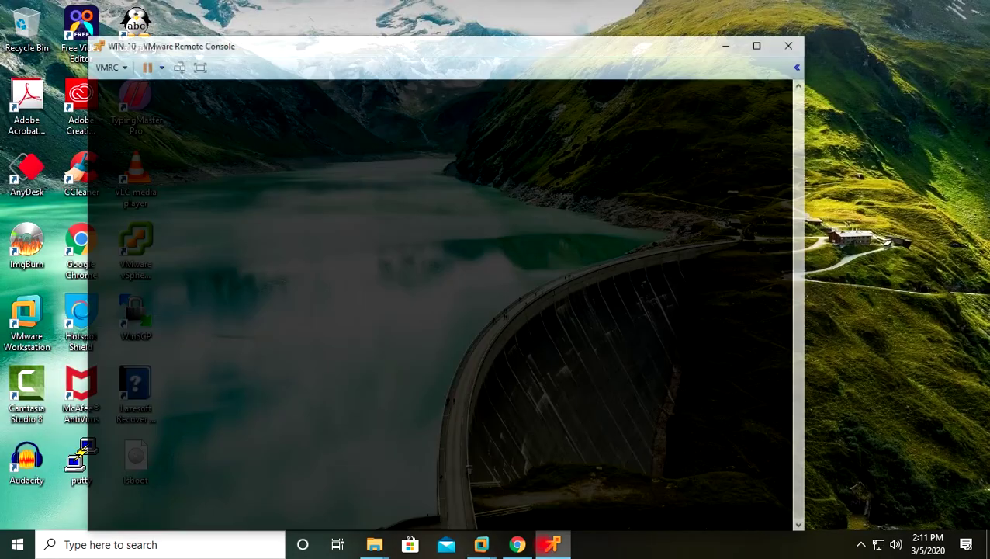
left_click(496, 367)
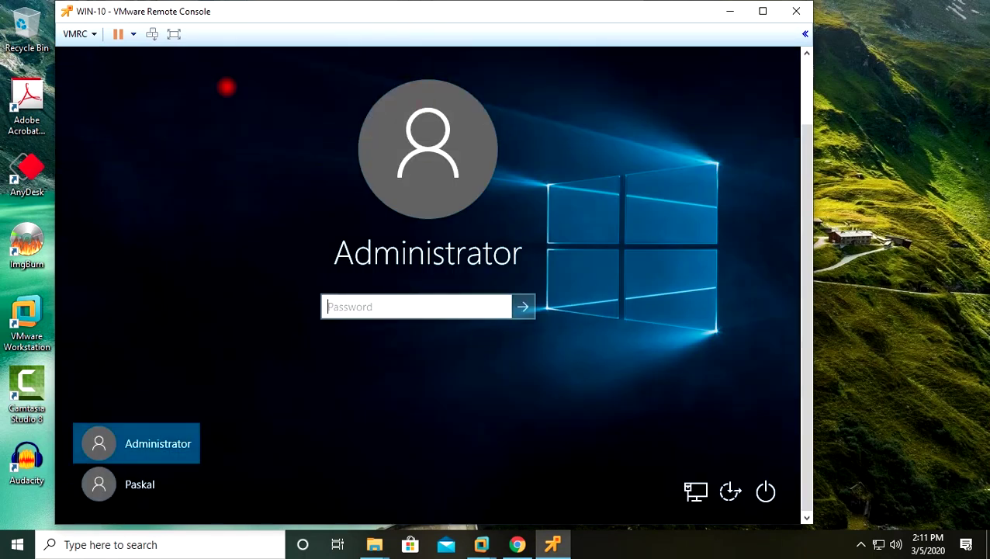
Step: Connect the lsboot disc image from the Desktop to the virtual machine's CD/DVD drive
left_click(95, 34)
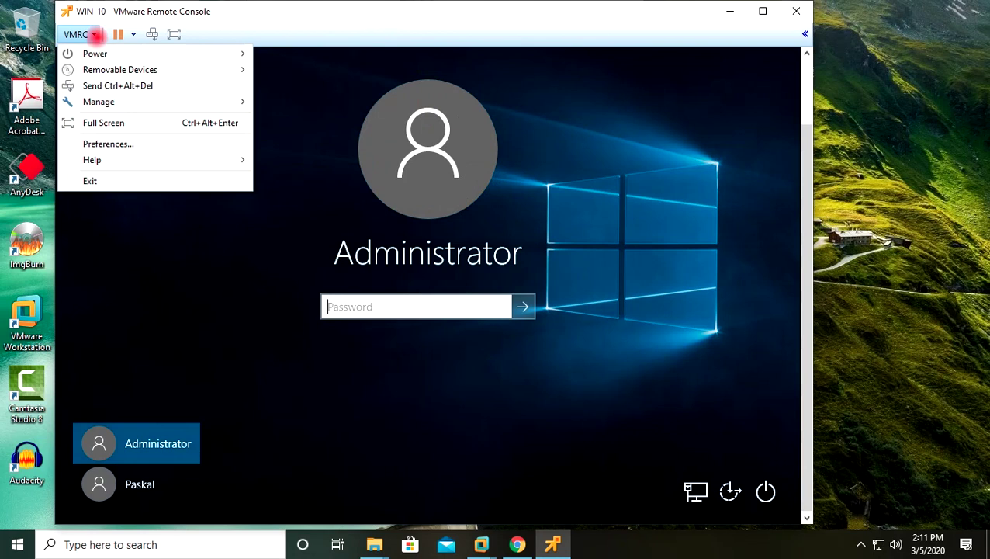
mouse_move(111, 70)
mouse_move(295, 70)
left_click(389, 90)
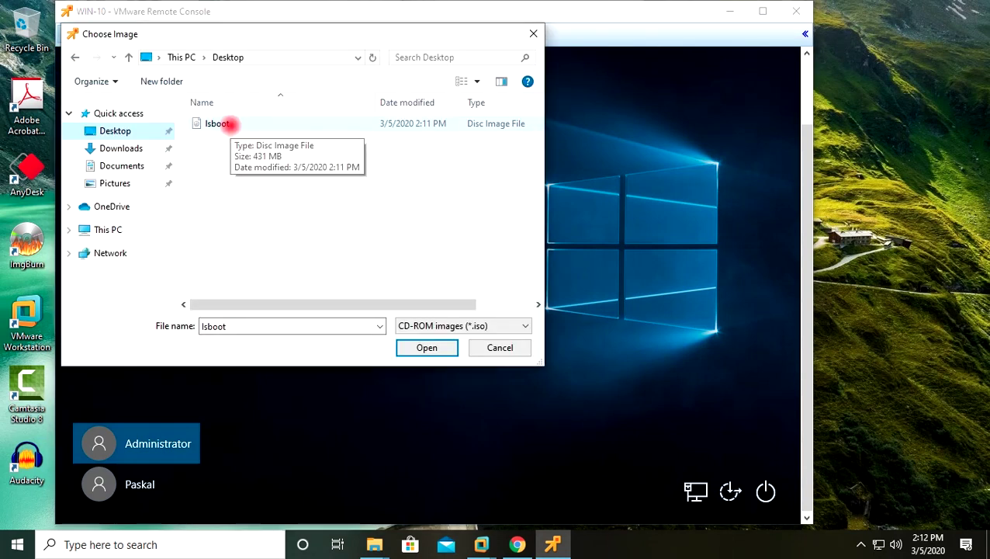
left_click(230, 124)
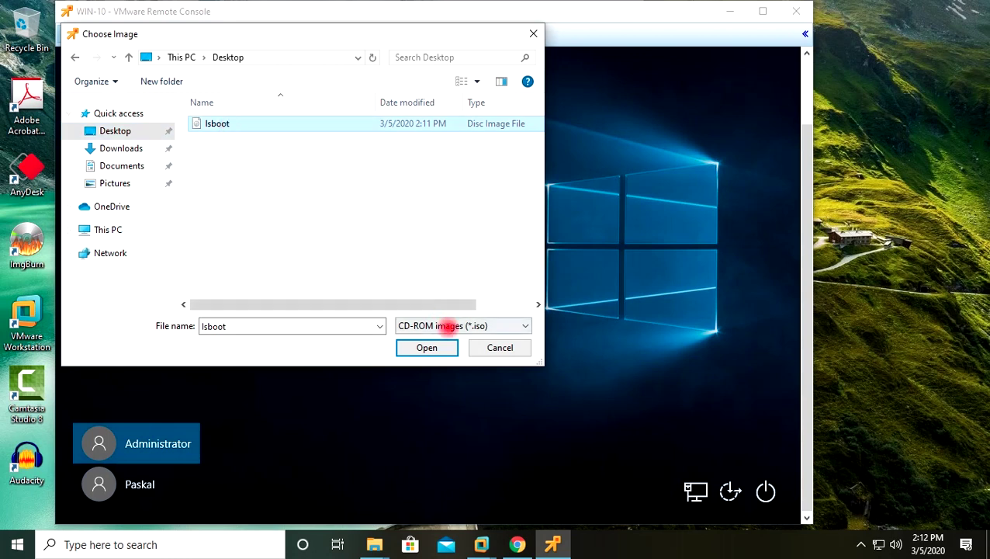
left_click(440, 347)
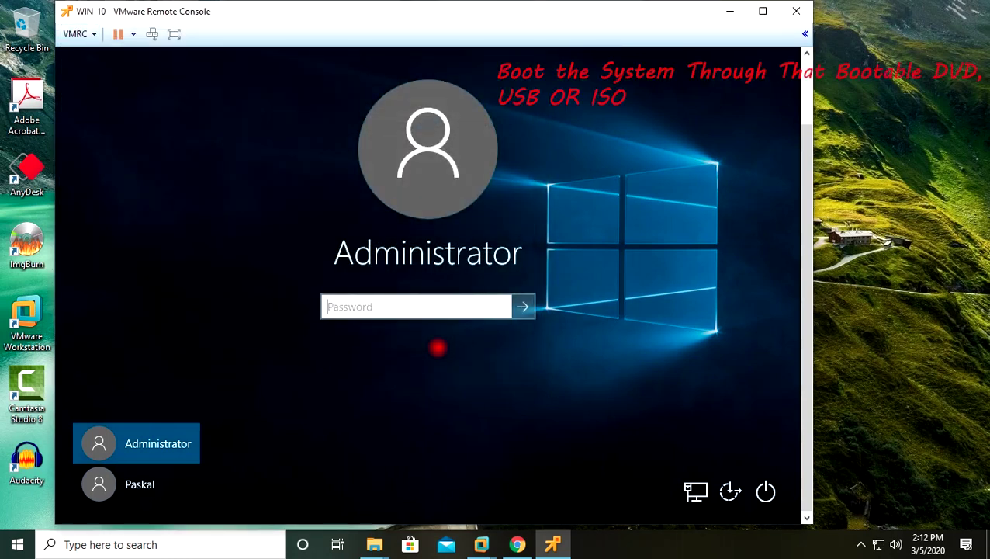
Step: Restart the virtual machine and boot it from the EFI VMware Virtual SATA CDROM Drive, keeping Lazesoft Live CD selected
left_click(765, 491)
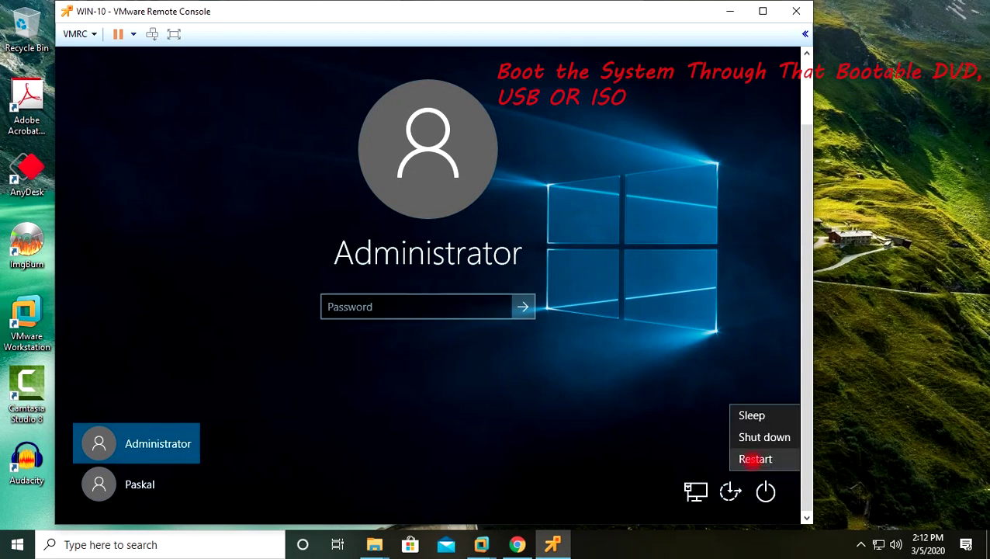
left_click(751, 459)
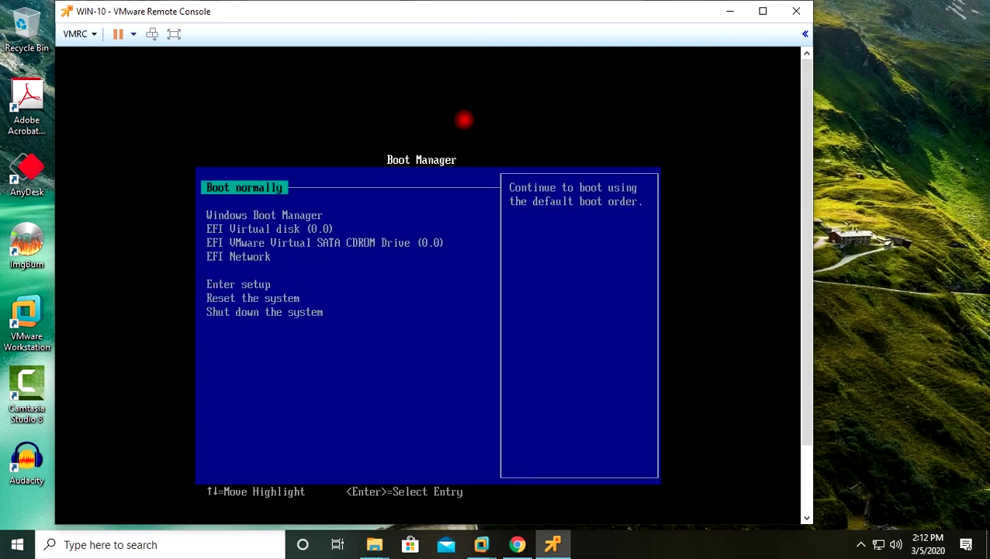
key("Down")
key("Down")
key("Down")
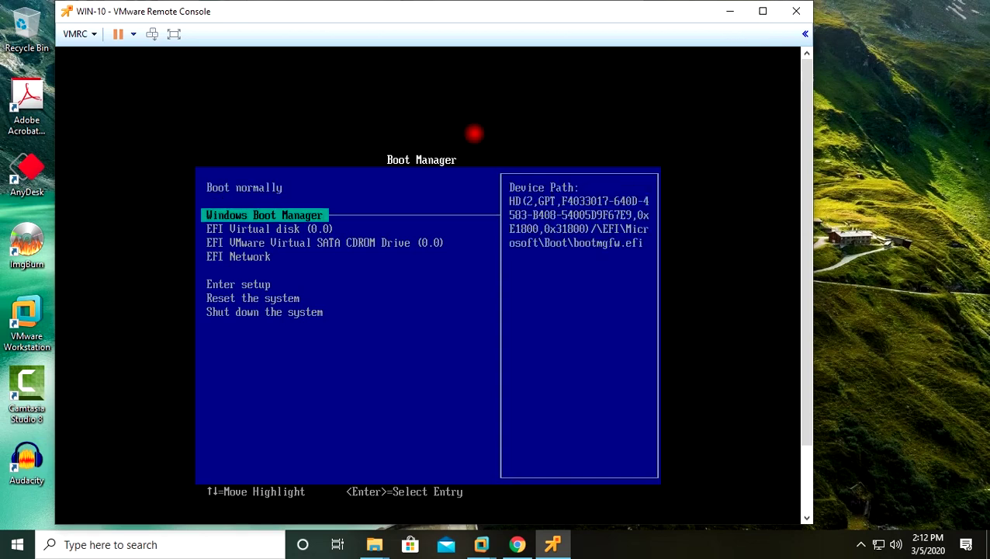
key("Return")
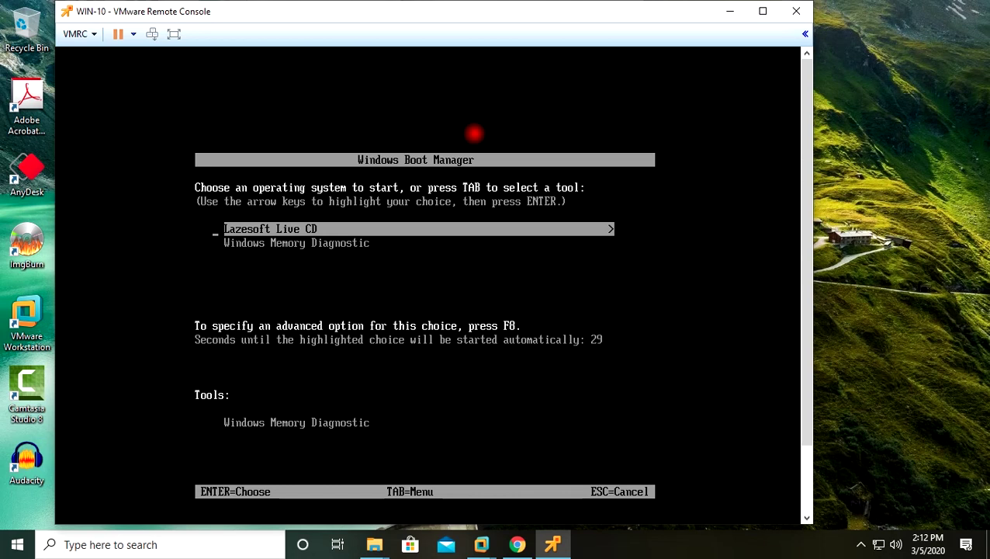
key("Up")
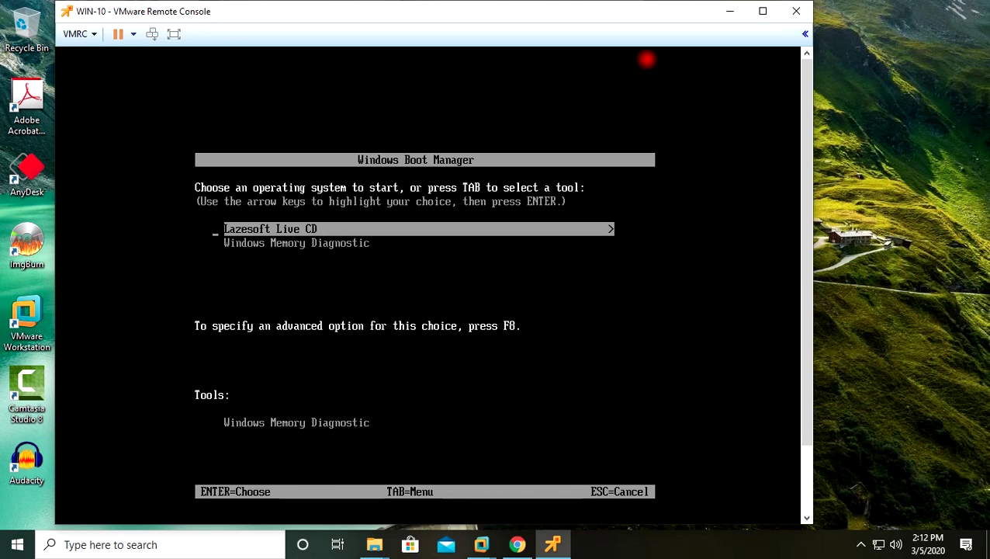
Step: Show the virtual machine in full screen and start Lazesoft Live CD from the Windows Boot Manager
left_click(763, 11)
left_click(763, 11)
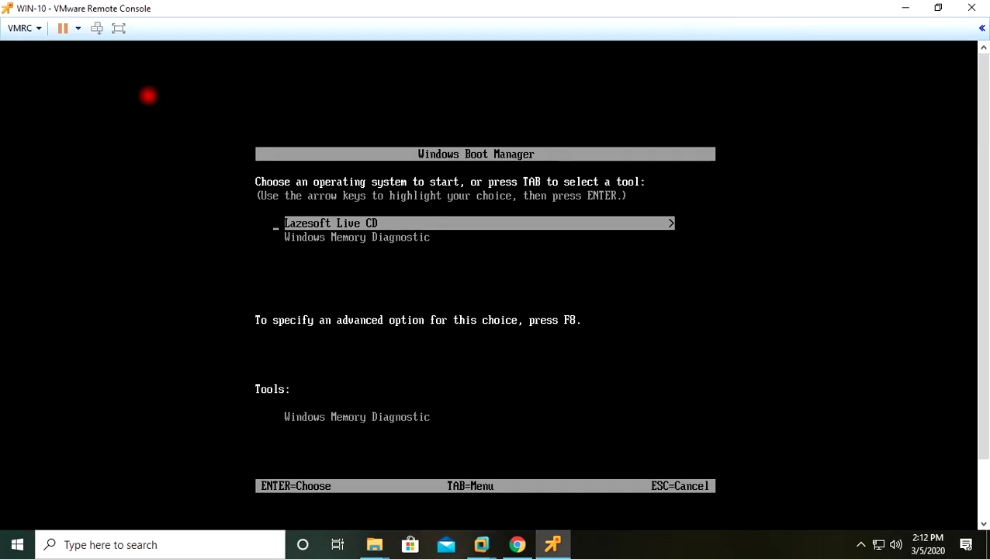
left_click(115, 26)
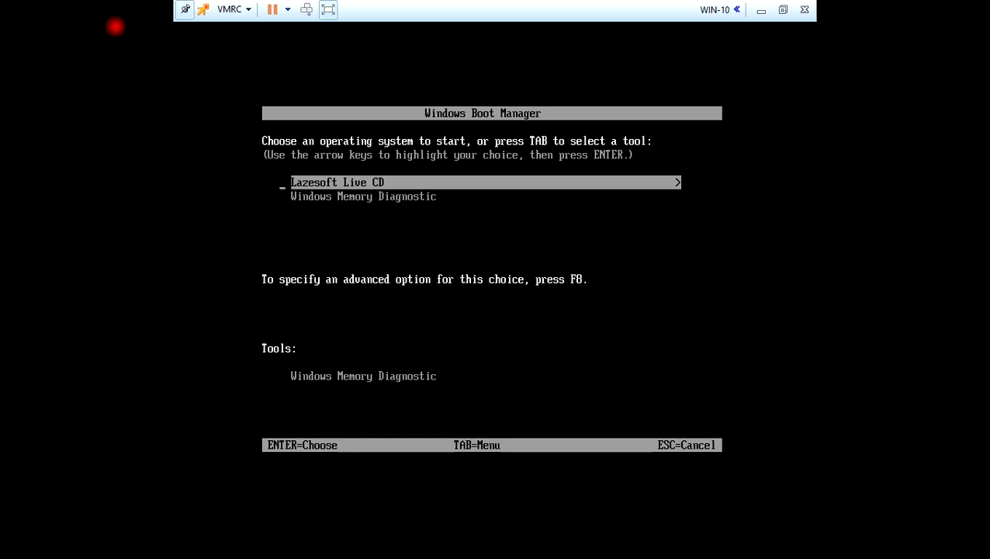
key("Down")
key("Up")
key("Return")
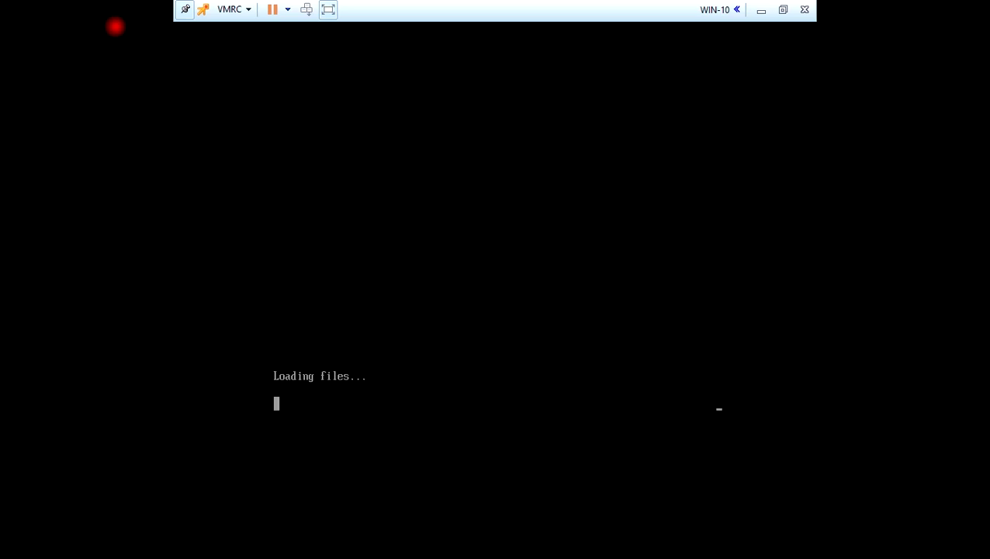
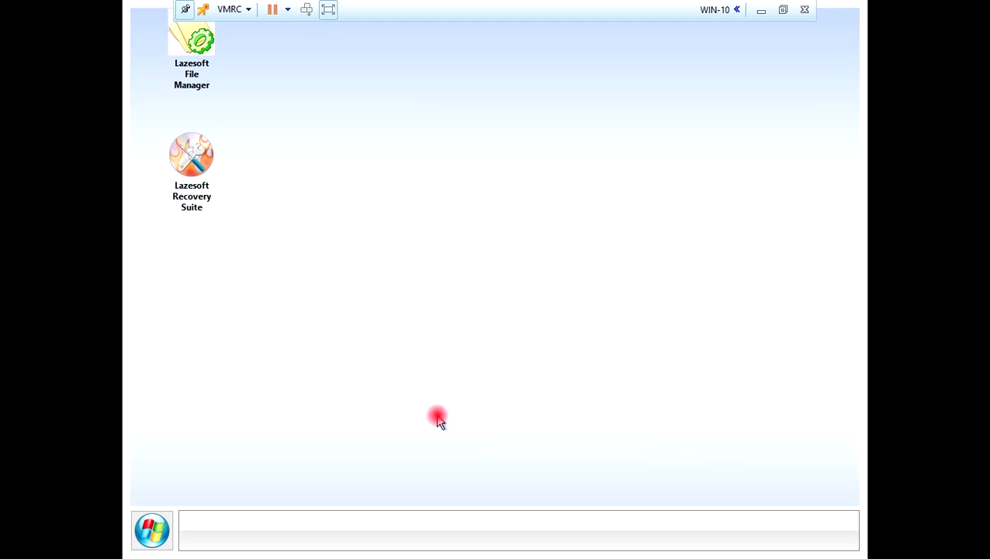
Step: Reboot the virtual machine from the Lazesoft live desktop and confirm the restart
left_click(152, 531)
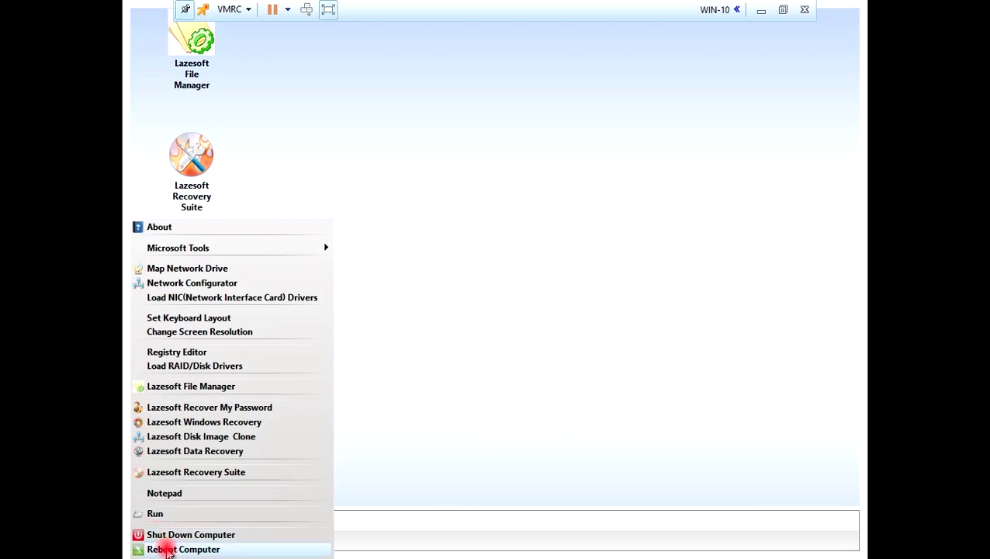
left_click(167, 550)
left_click(566, 300)
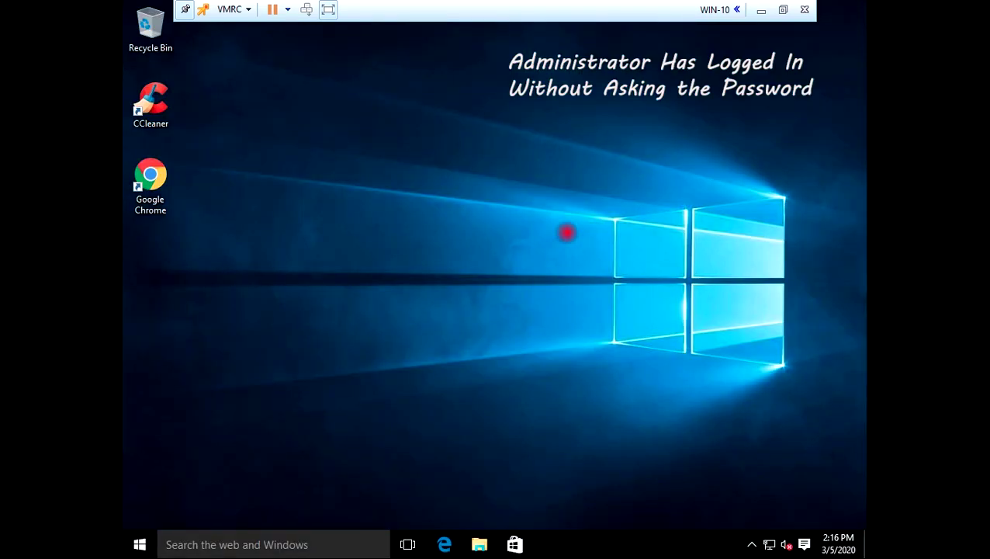
right_click(431, 172)
left_click(458, 215)
right_click(432, 193)
left_click(459, 235)
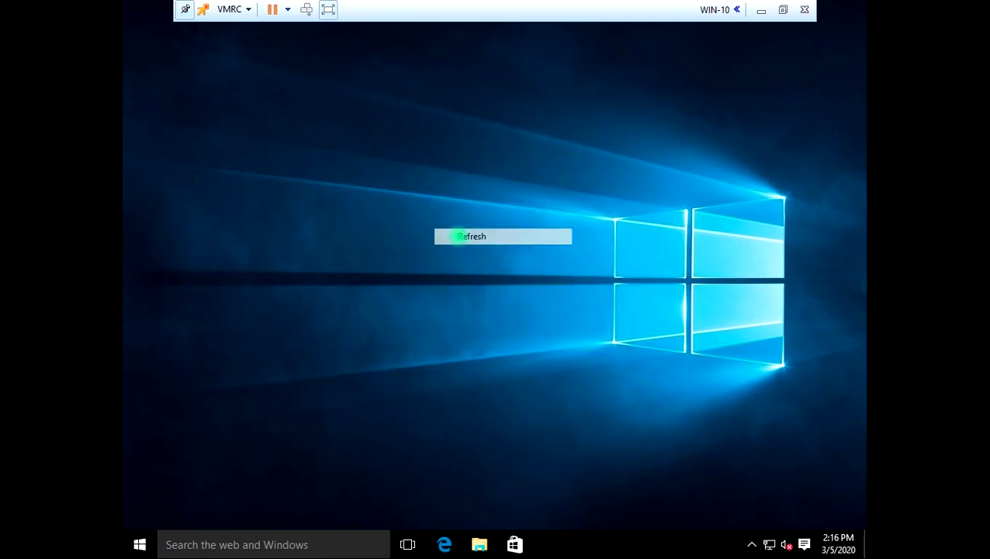
Step: Run lusrmgr.msc and set a new password for the Administrator user, entering and confirming the account password
key("super+r")
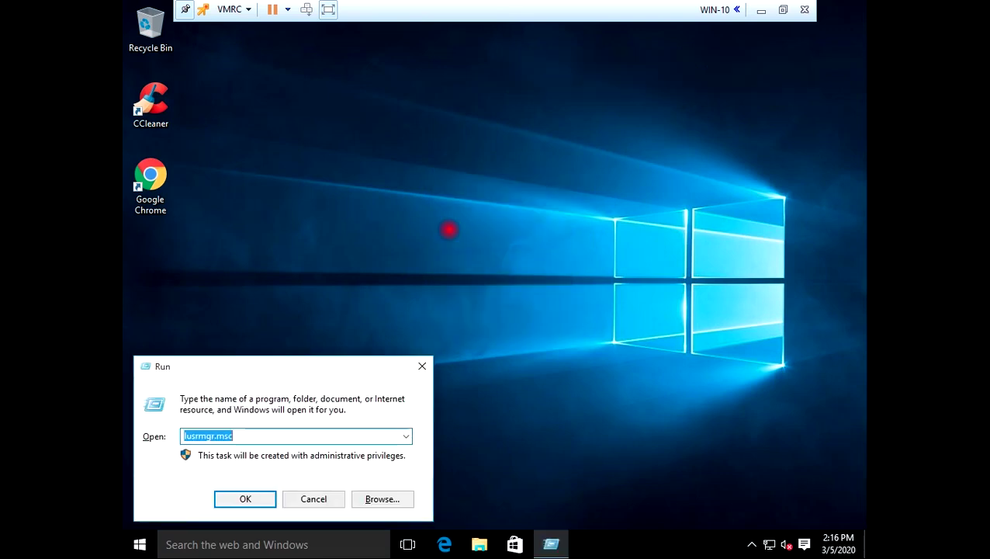
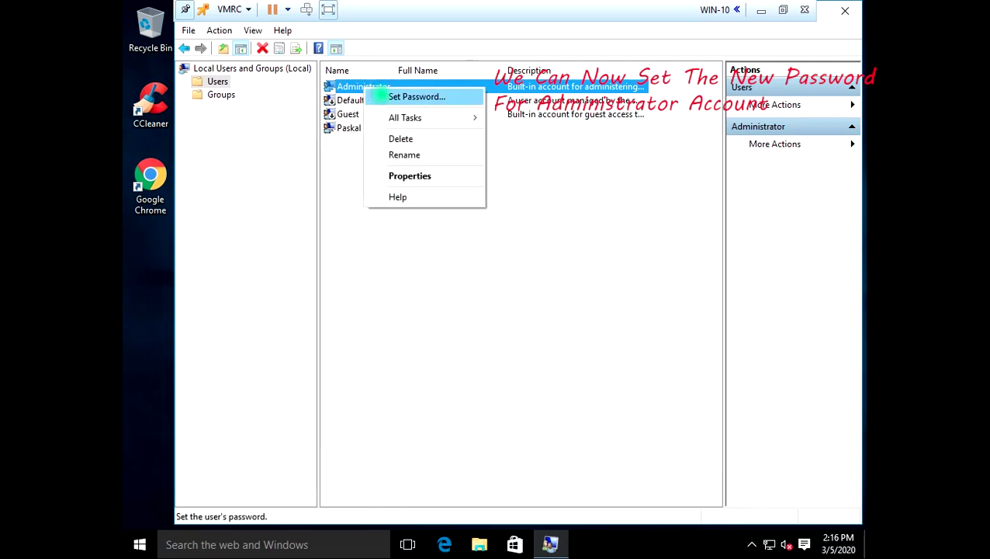
left_click(380, 94)
left_click(449, 342)
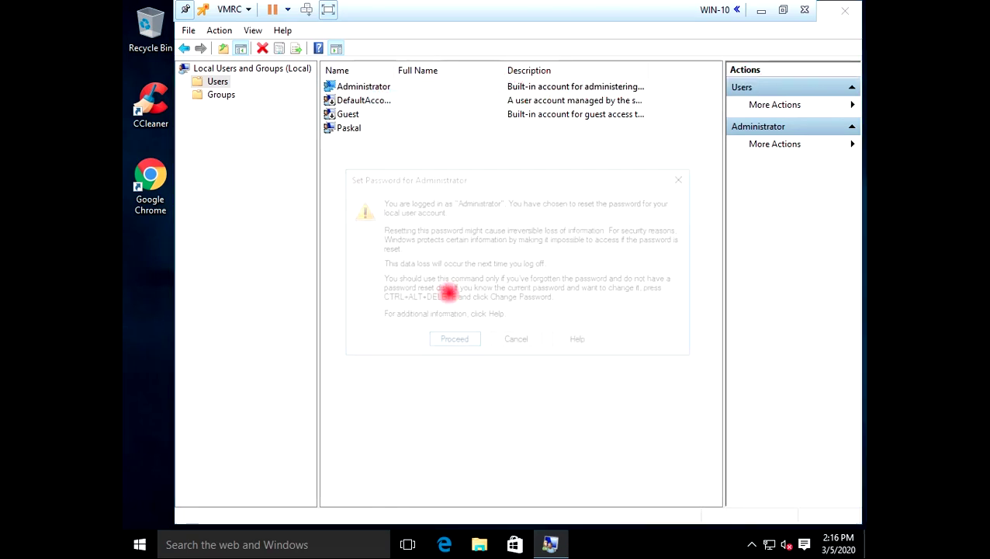
type("••••••••")
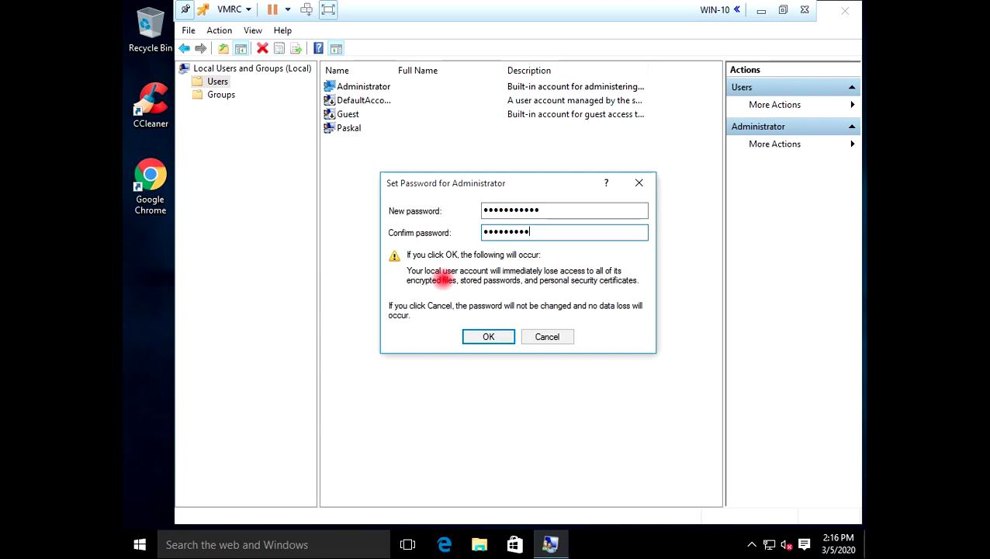
left_click(490, 336)
left_click(570, 303)
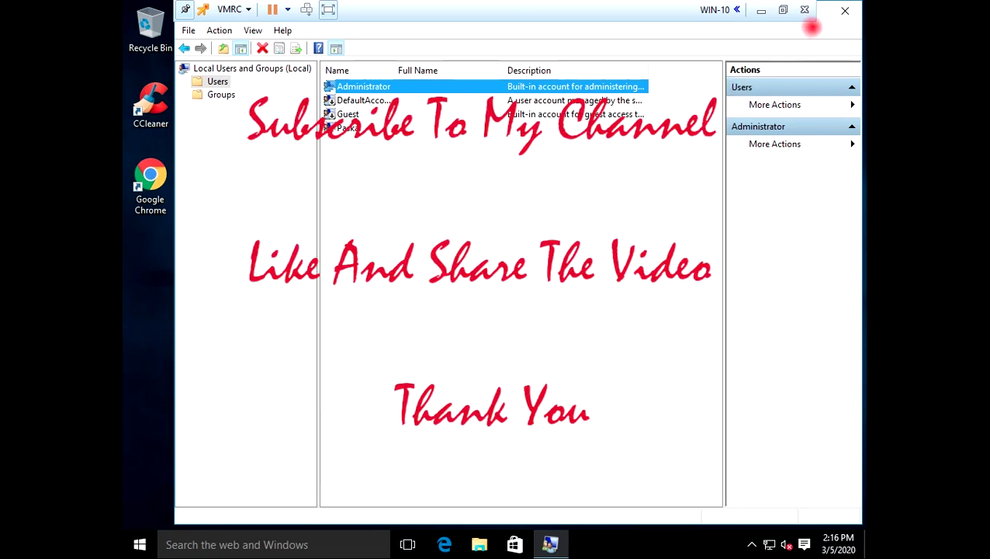
Step: Close the Local Users and Groups window and refresh the desktop
left_click(845, 9)
right_click(489, 148)
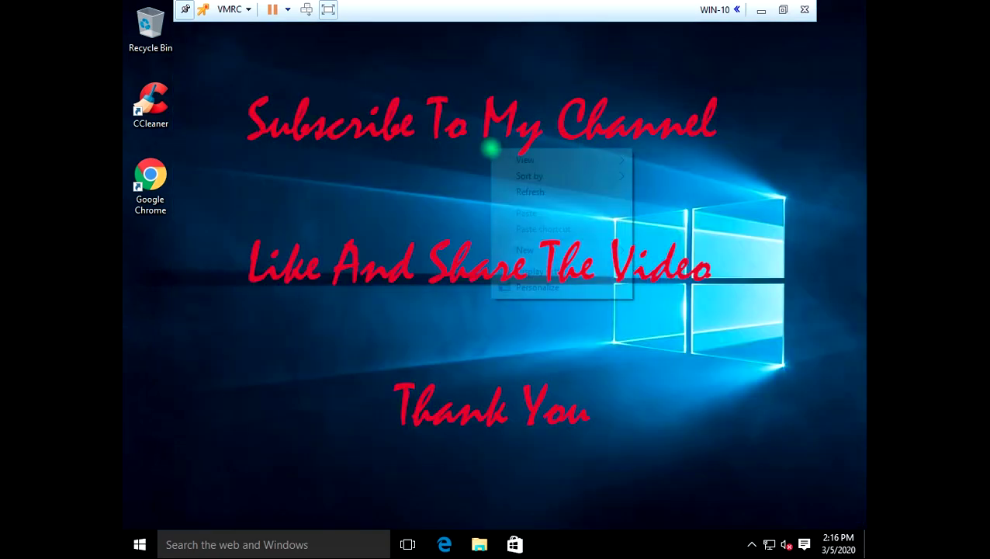
left_click(520, 191)
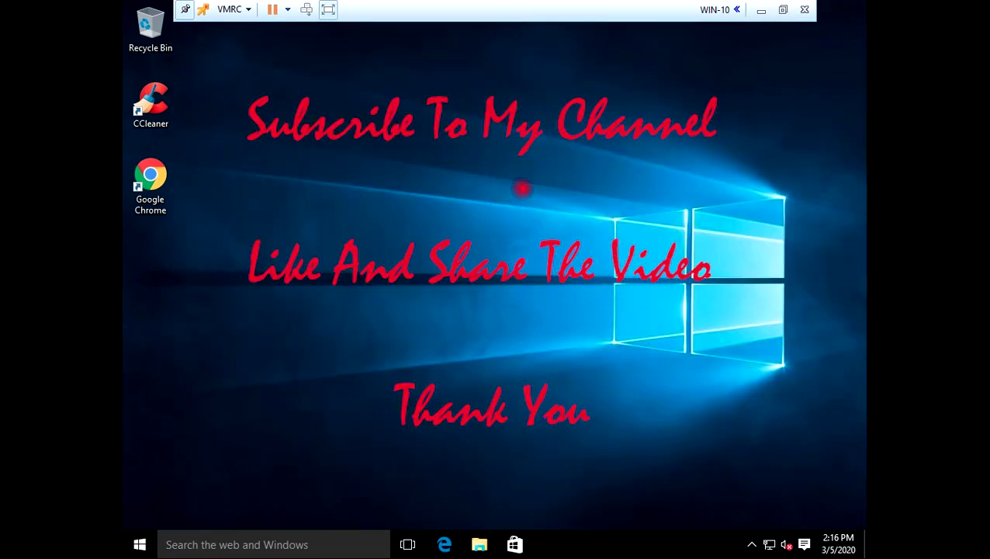